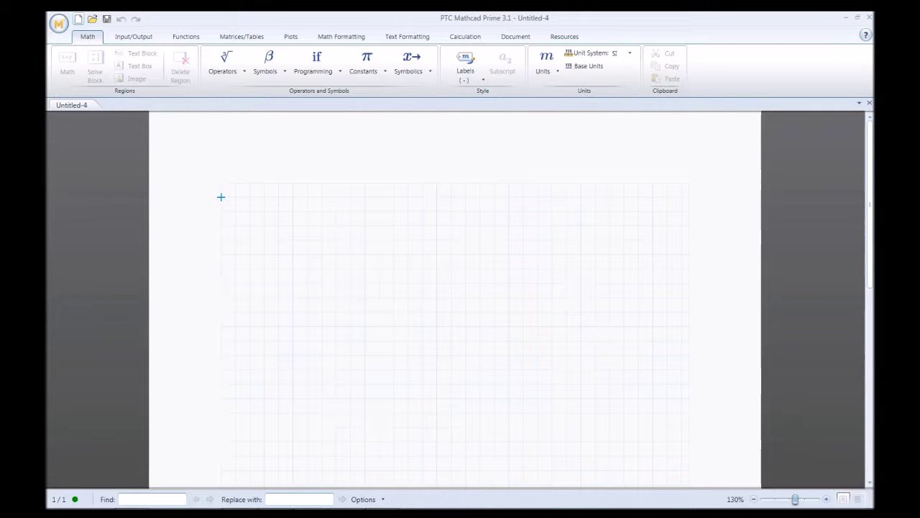
- Create a new blank worksheet, Untitled-6, and place a text region at its top
left_click(78, 19)
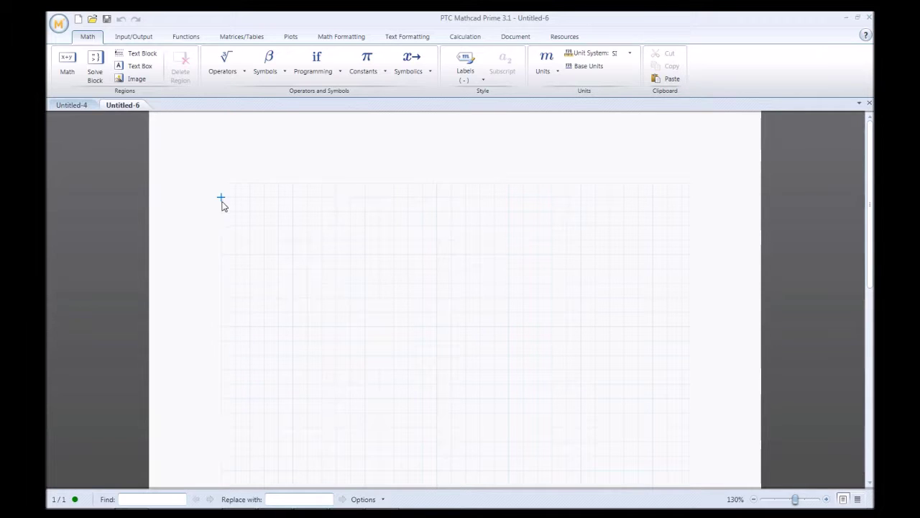
left_click(136, 67)
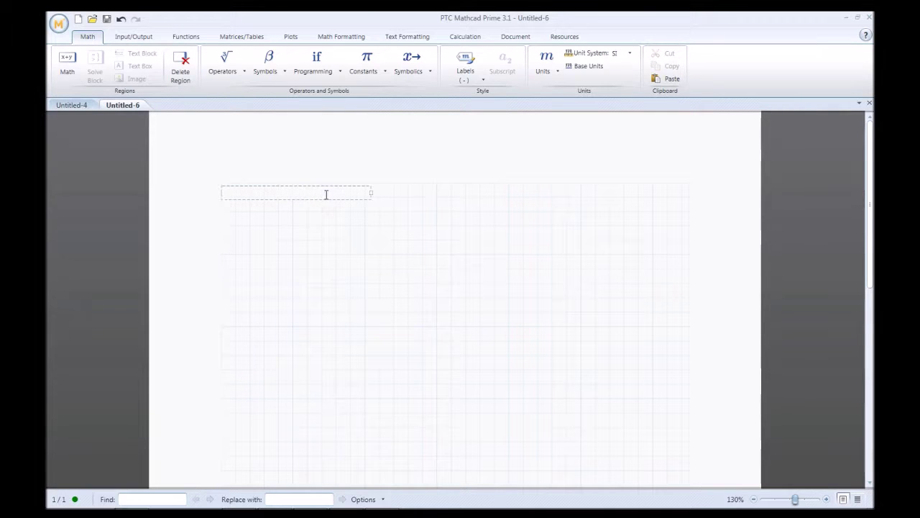
- Widen the text box and type the title 'Entering and Evaluating an Equation:'
left_click_drag(370, 192, 425, 192)
type("Entering and Ev")
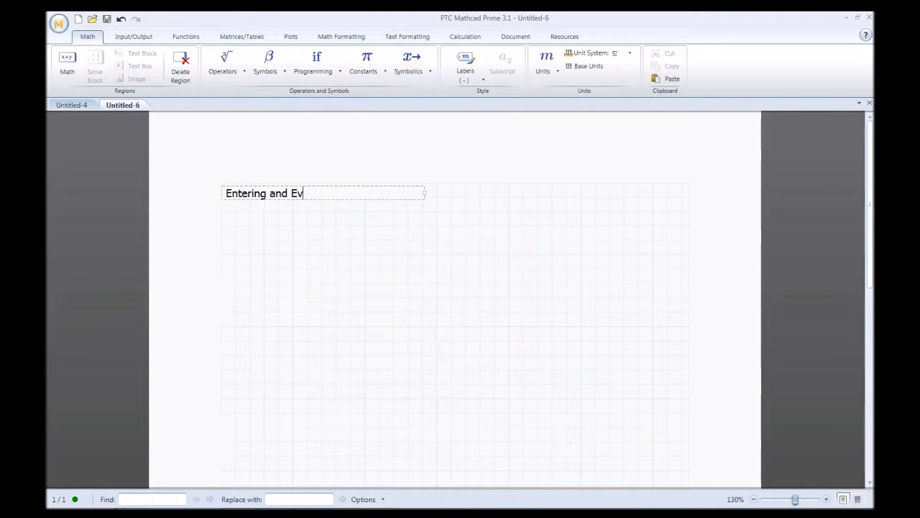
type("aluating an Equation:")
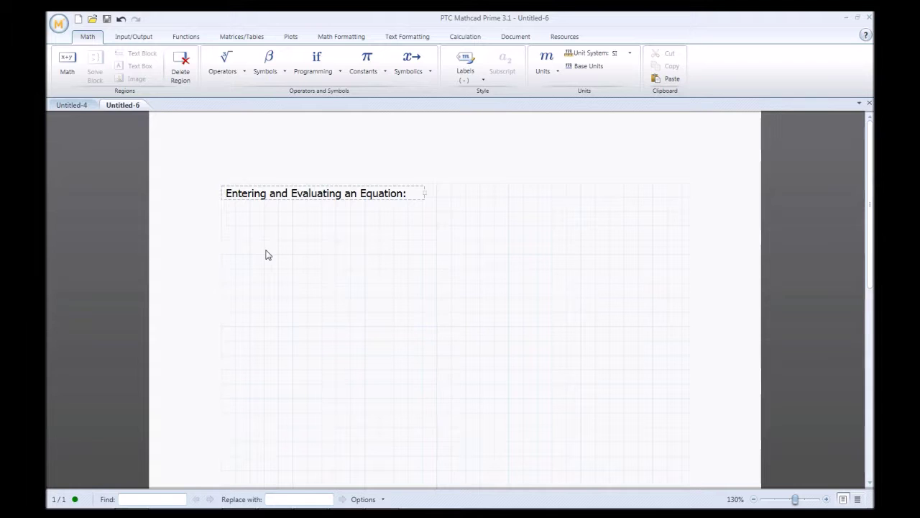
- Finish editing the heading and put the insertion point back on the grid near it
left_click(221, 212)
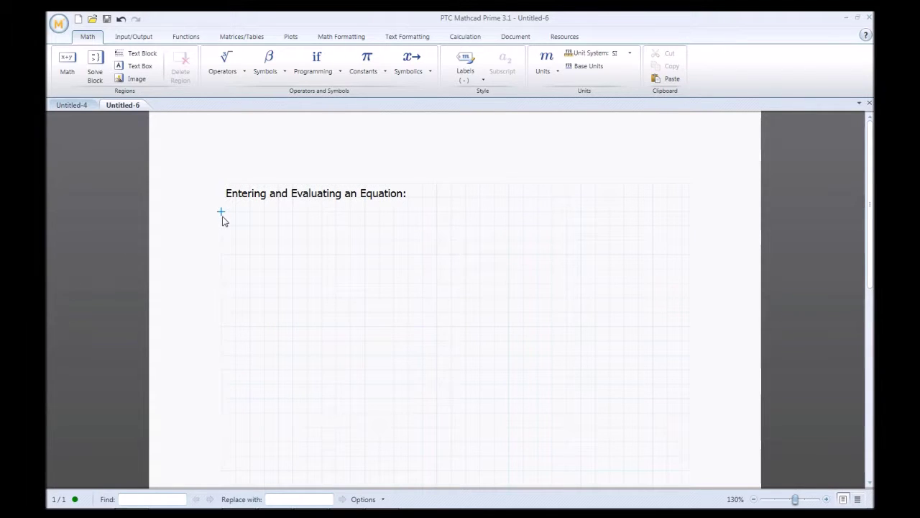
left_click(221, 226)
left_click(249, 226)
left_click(223, 213)
- Position the crosshair at the margin one line below the heading
key("Right")
key("Down")
key("Right")
key("Left")
key("Up")
key("Right")
key("Right")
key("Down")
key("Left")
key("Left")
key("Left")
key("Up")
key("Down")
key("Up")
key("Down")
- Enter 10+5= beneath the heading so it evaluates to 15
type("10")
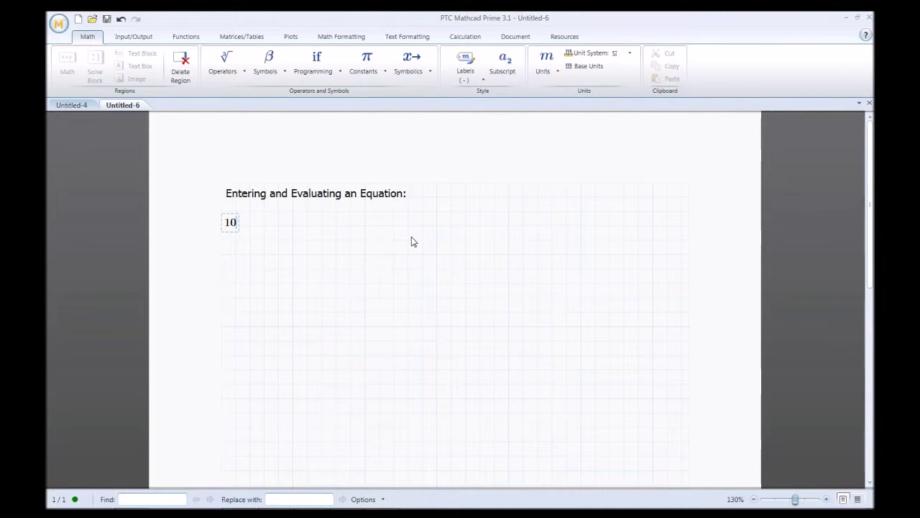
type("+5=15")
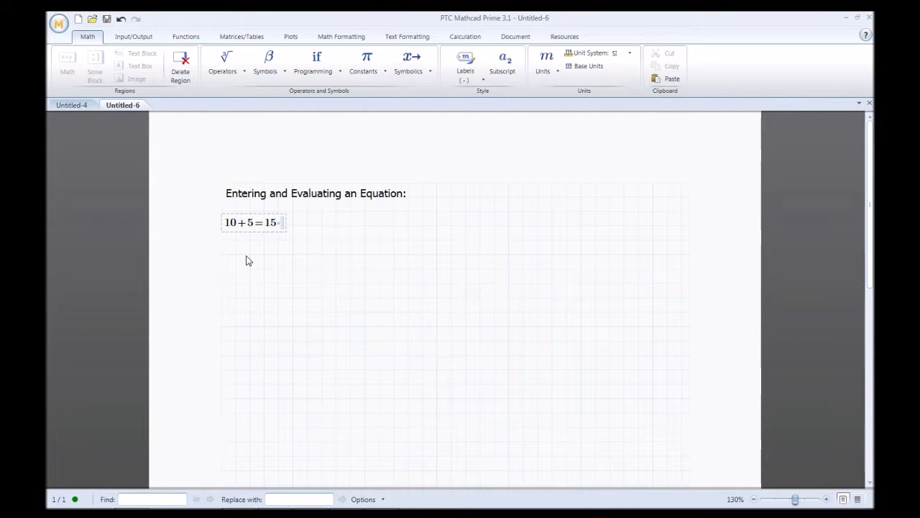
- Move the crosshair below 10+5=15 and start a new expression, 10+5
key("Down")
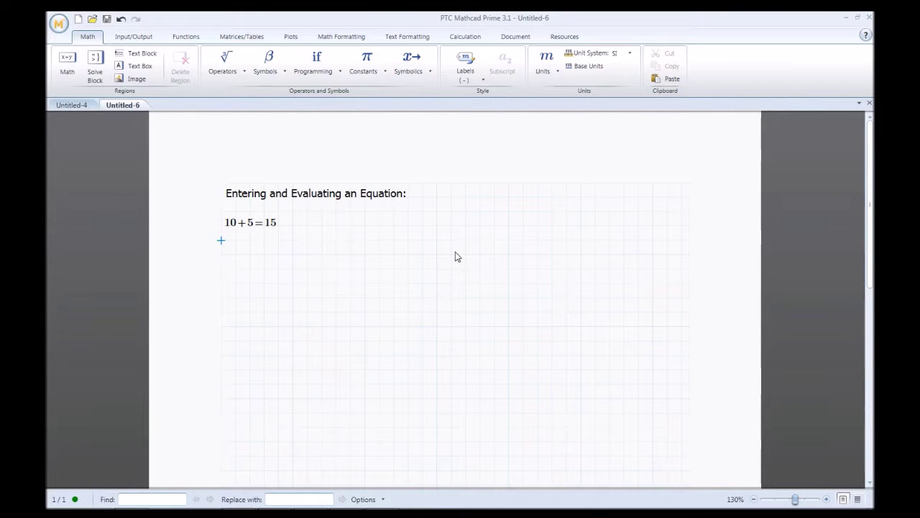
key("Down")
key("Up")
key("Up")
key("Down")
key("Up")
key("Down")
key("Down")
key("Up")
key("Up")
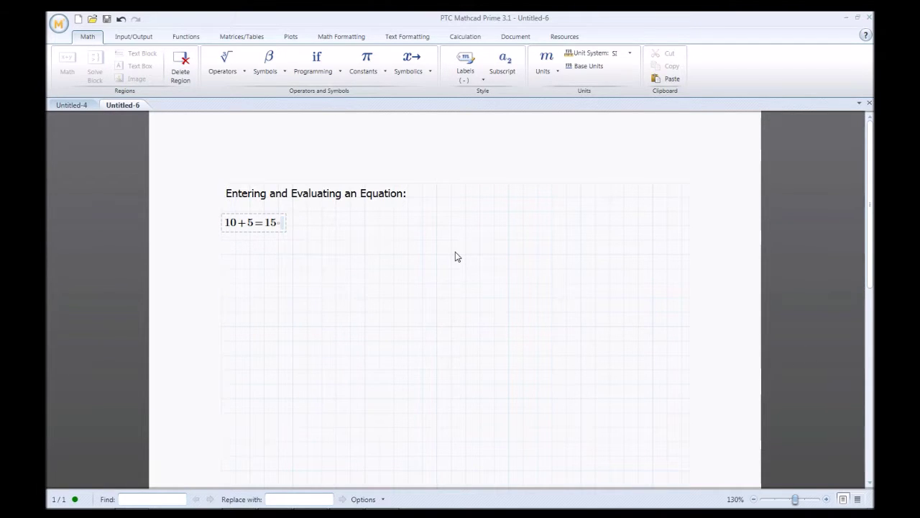
key("Down")
key("Down")
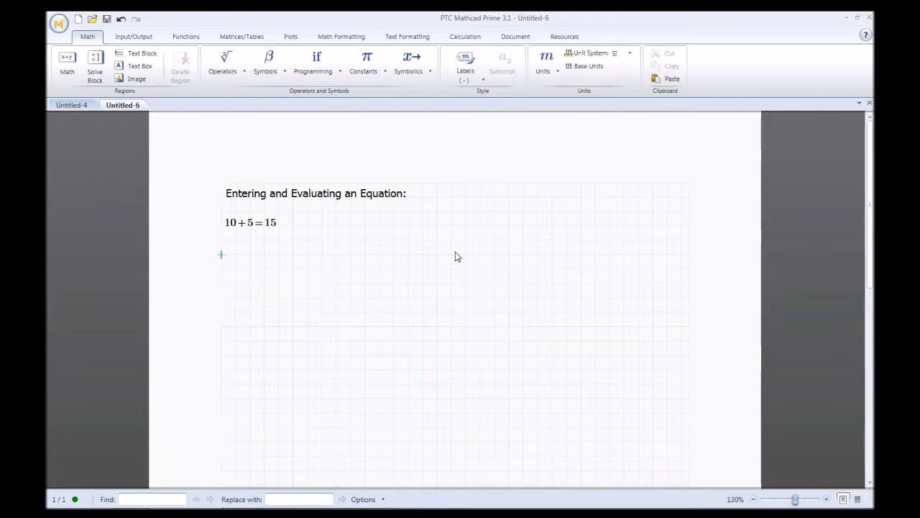
type("10")
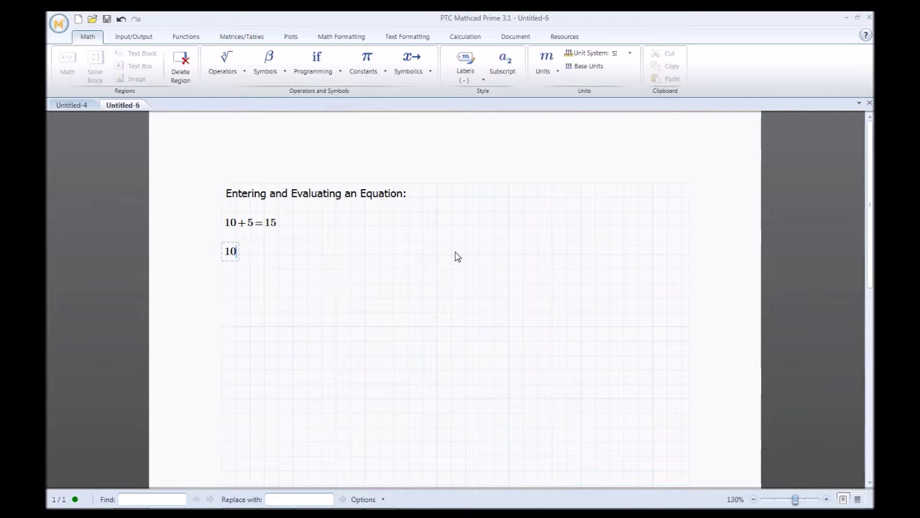
type("+5")
- Wrap 10+5 in parentheses and multiply by 3, evaluating (10+5)·3=45
key("space")
type("(")
key("BackSpace")
type("*")
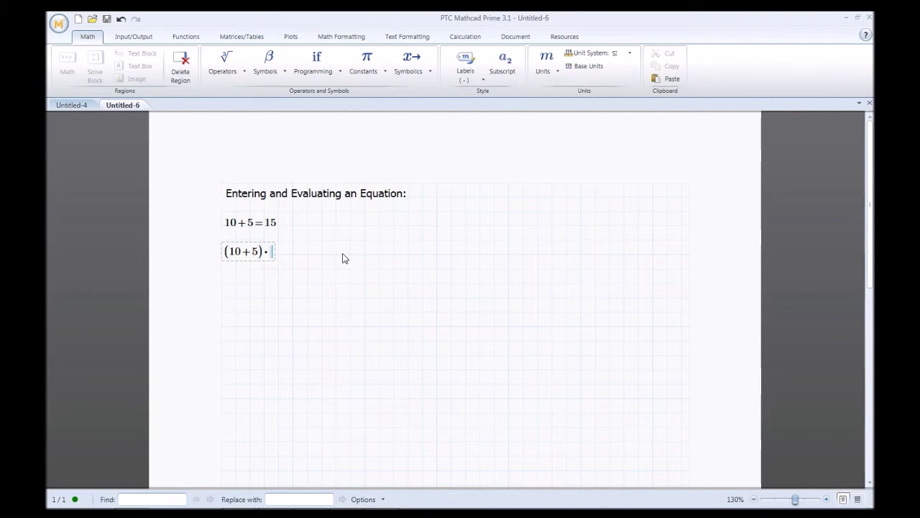
type("3=")
key("Return")
key("Return")
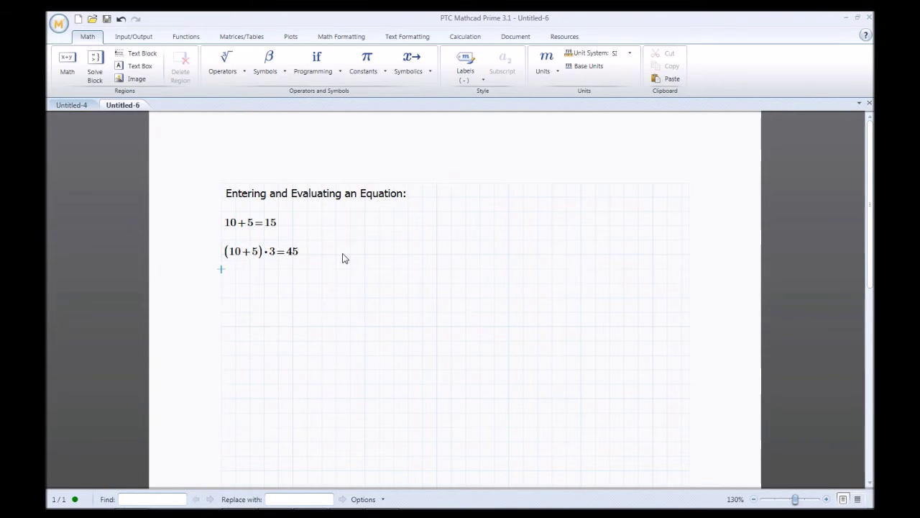
- Enter 10+5*3= so it evaluates to 25, then click off the equation
type("1")
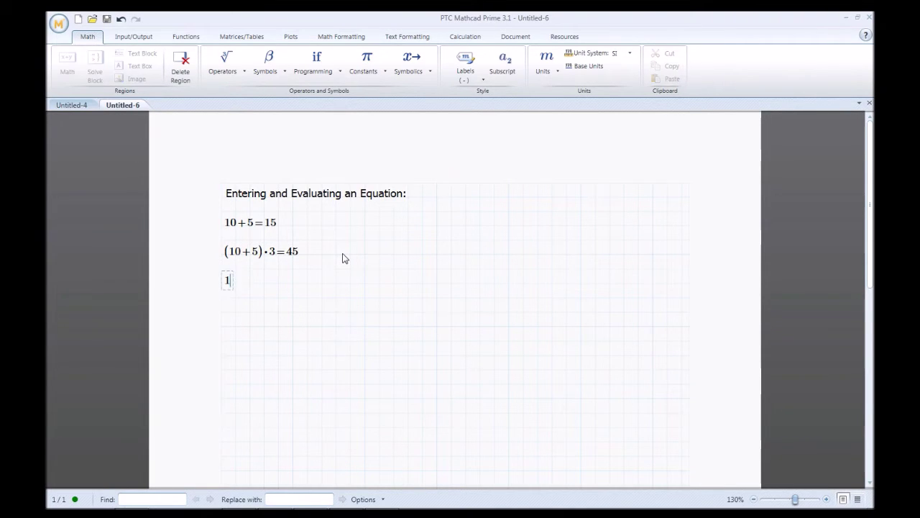
type("0+5*3")
type("=25")
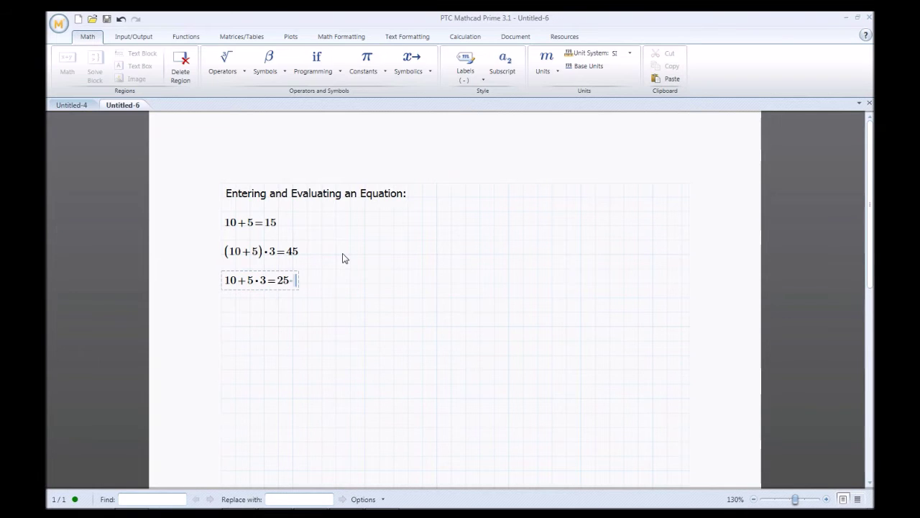
left_click(223, 313)
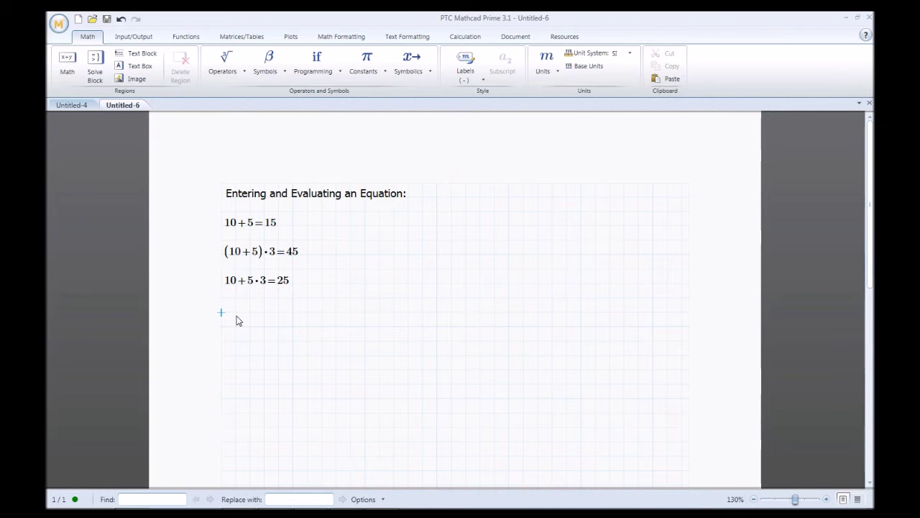